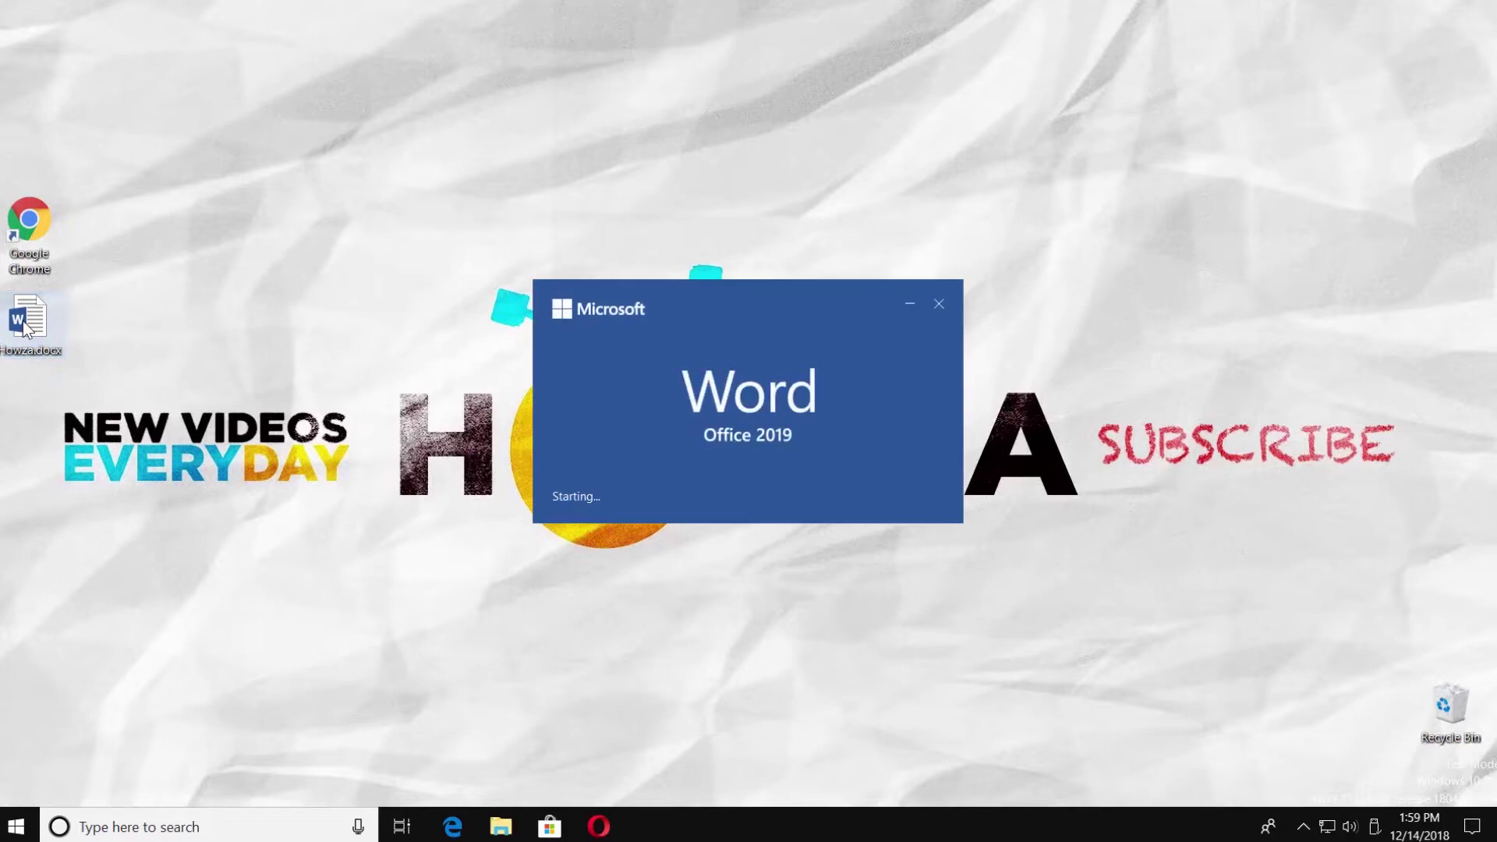
pyautogui.write('HowzaTv')
# - Format the HowzaTv title and tutorial line as 48 pt, centred, bold text with a blue outlined effect
pyautogui.press('Return')
pyautogui.write('How to Save Text as a Picture in Word 2019')
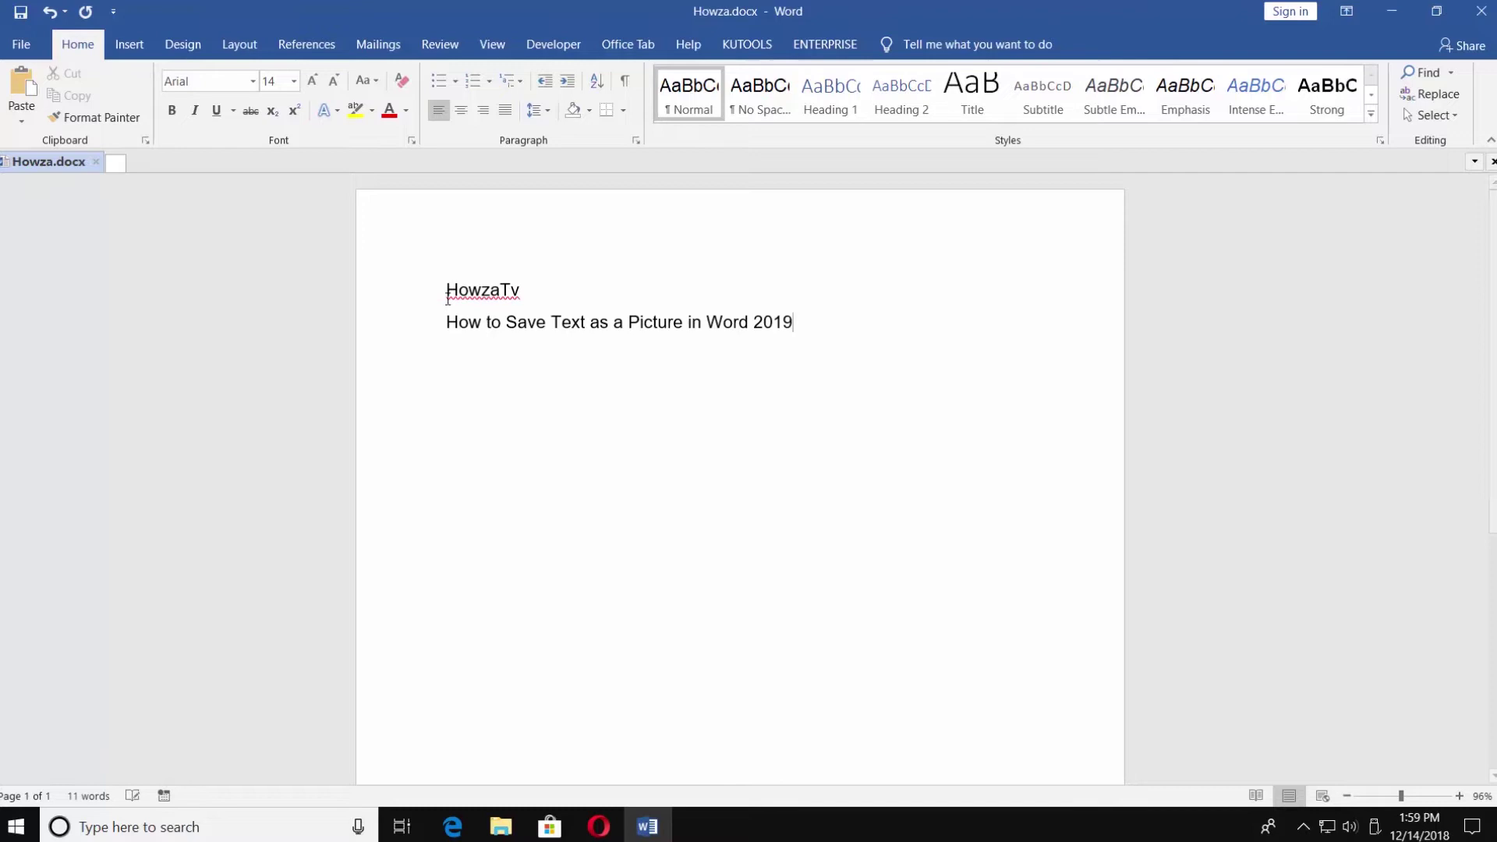
pyautogui.hotkey('ctrl', 'a')
pyautogui.click(293, 80)
pyautogui.click(270, 367)
pyautogui.click(459, 110)
pyautogui.click(337, 110)
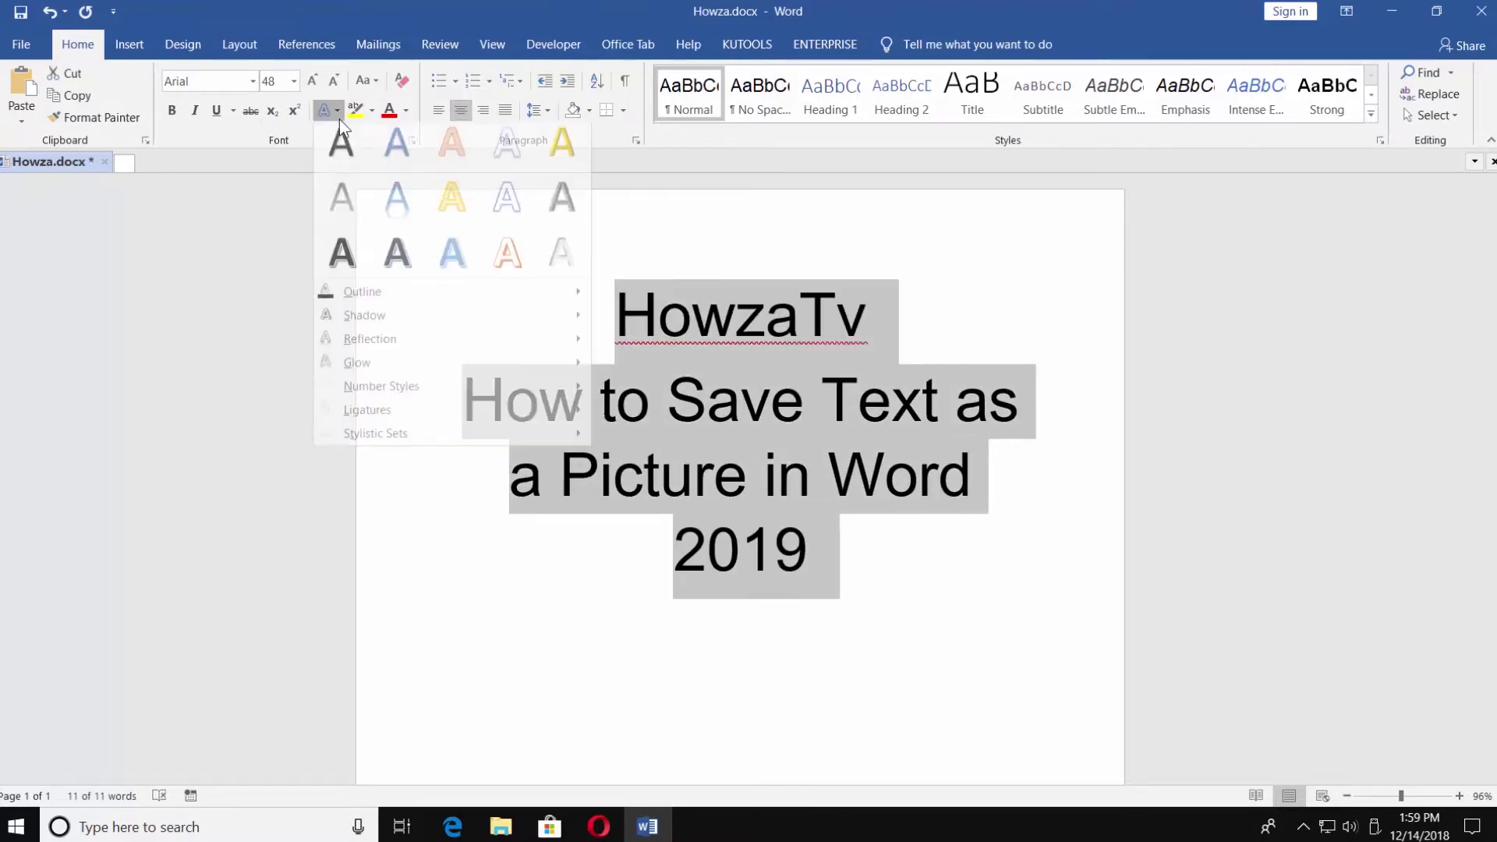
pyautogui.click(451, 251)
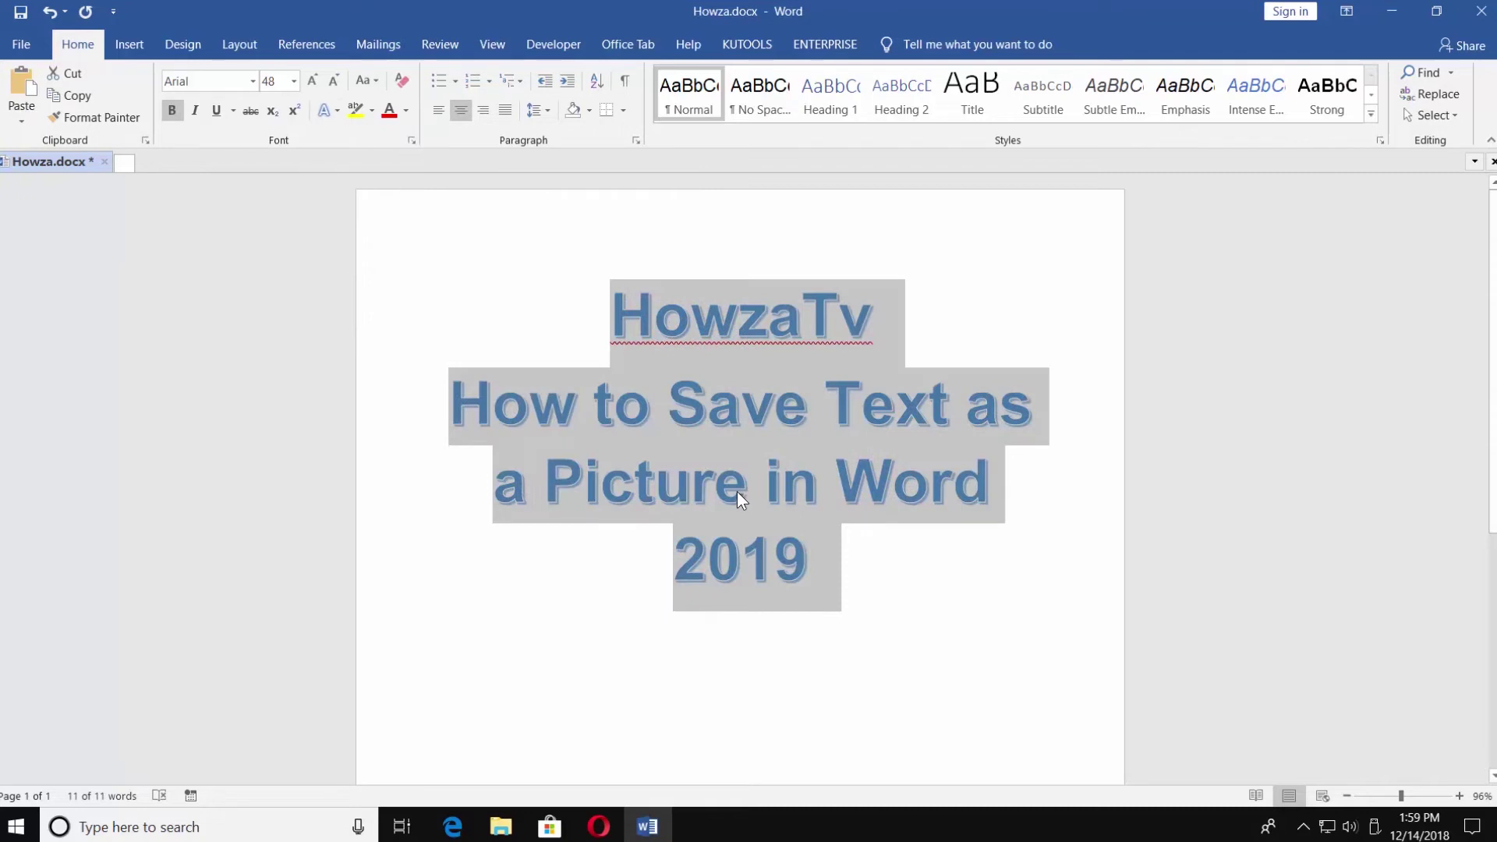
pyautogui.rightClick(738, 491)
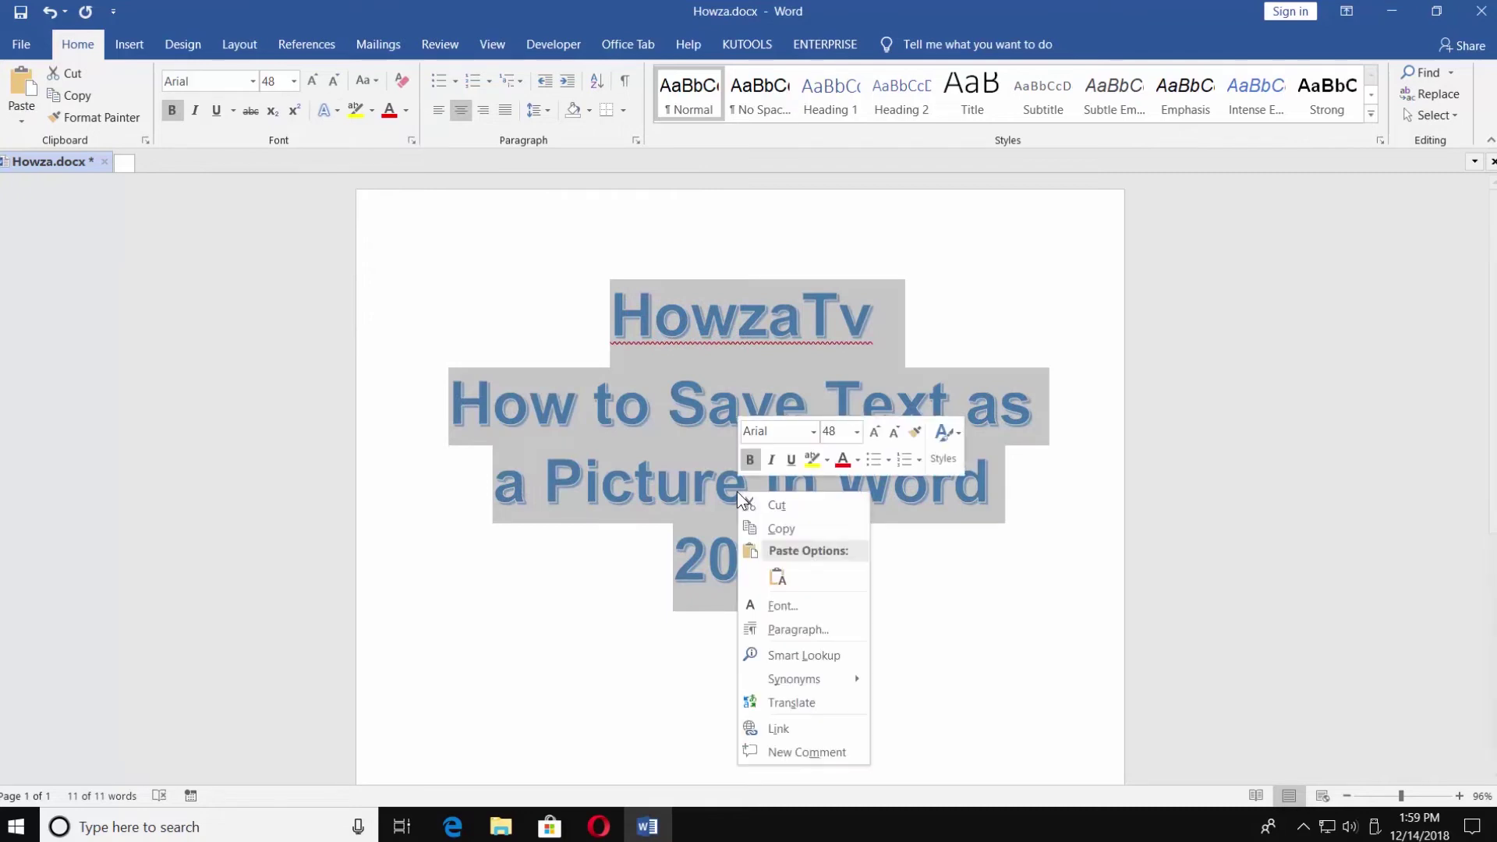
# - Copy the styled text and paste it back as a Picture (Enhanced Metafile)
pyautogui.click(781, 530)
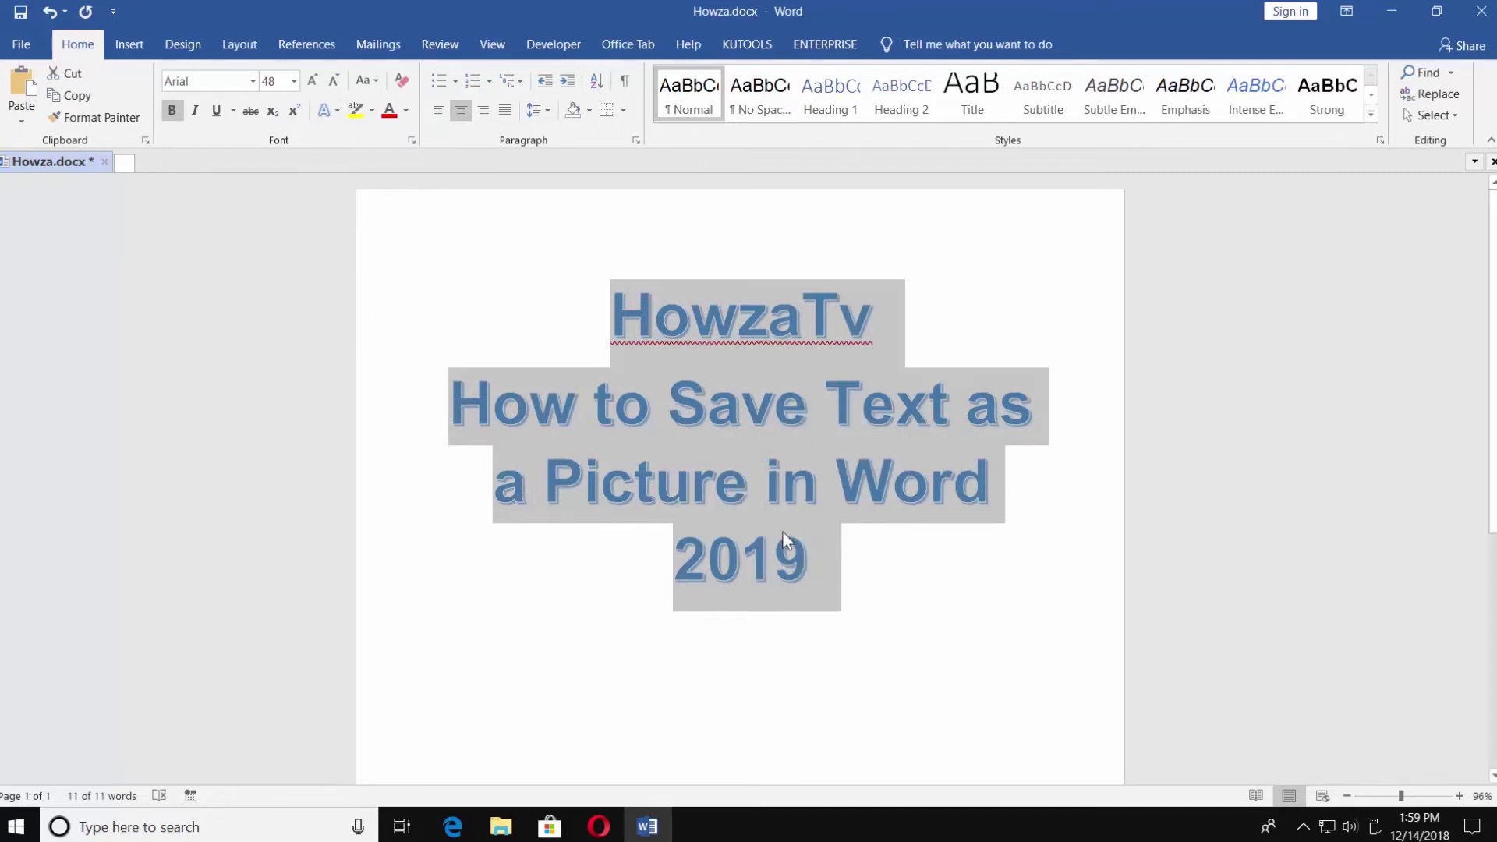
pyautogui.click(21, 121)
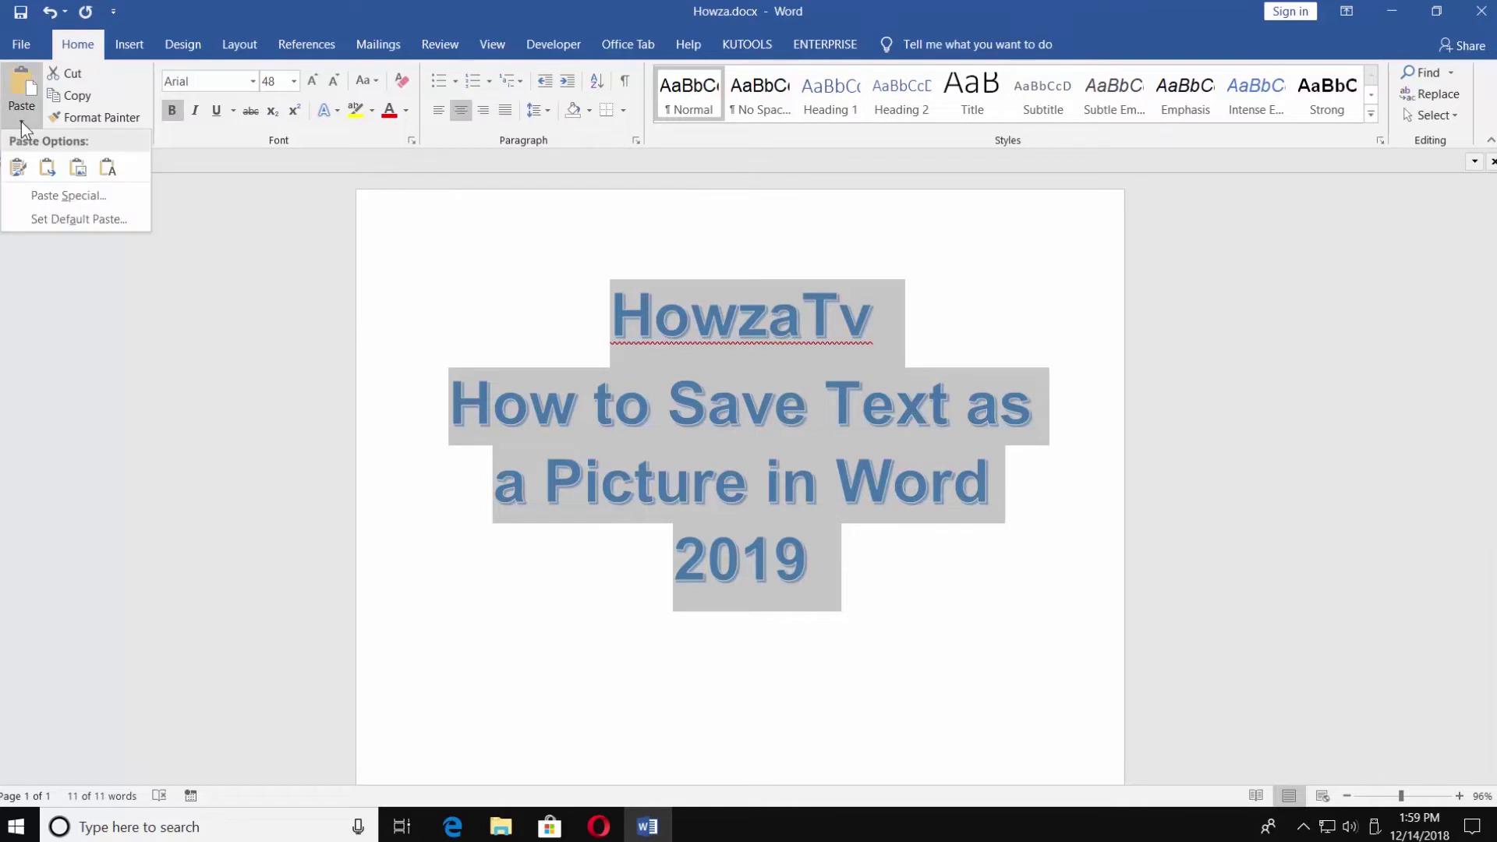
pyautogui.click(64, 195)
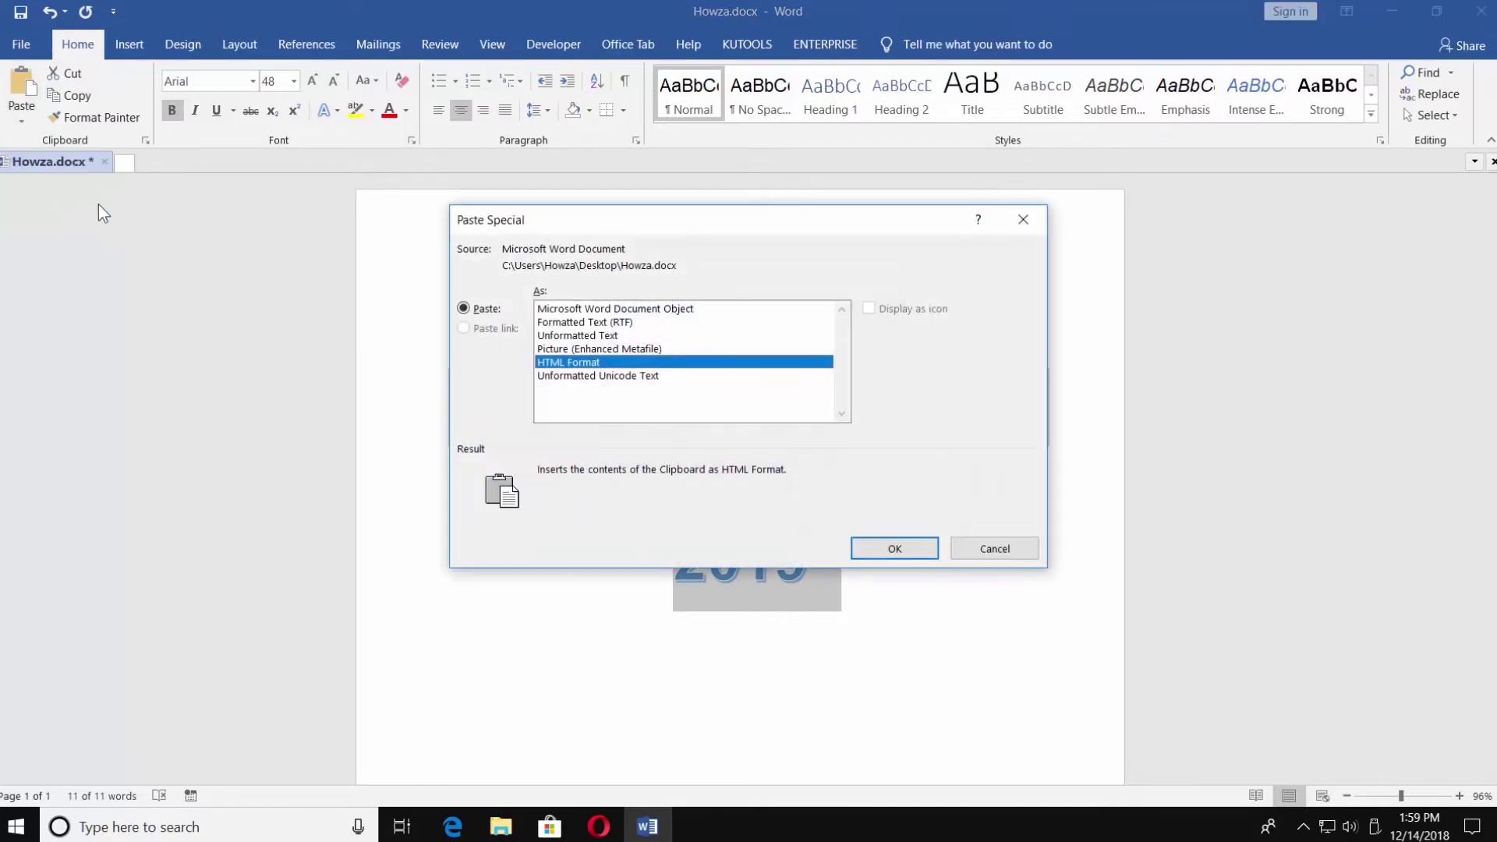
pyautogui.click(559, 350)
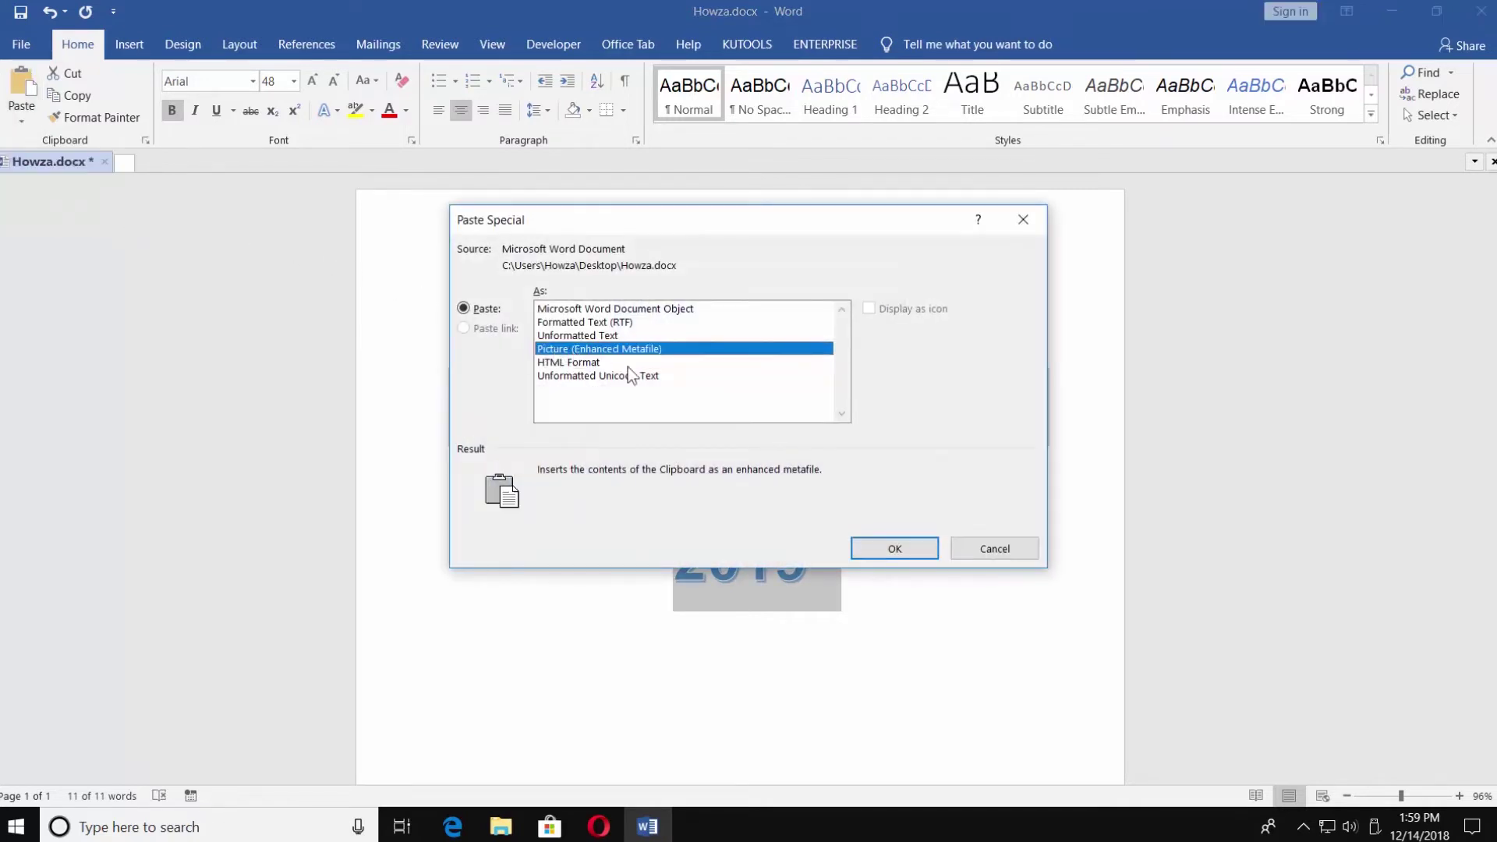
pyautogui.click(873, 544)
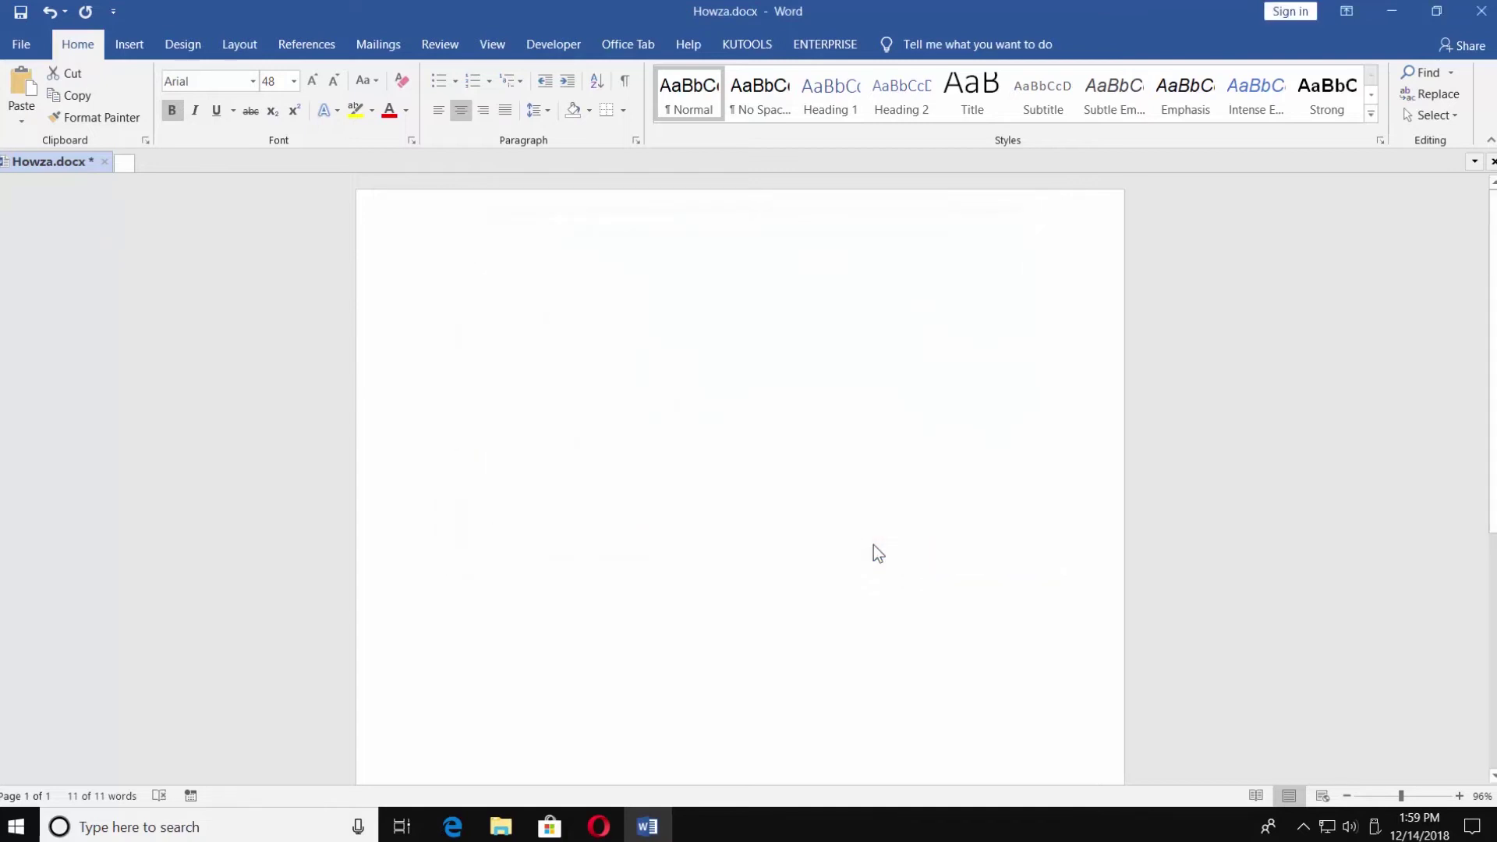
pyautogui.click(877, 555)
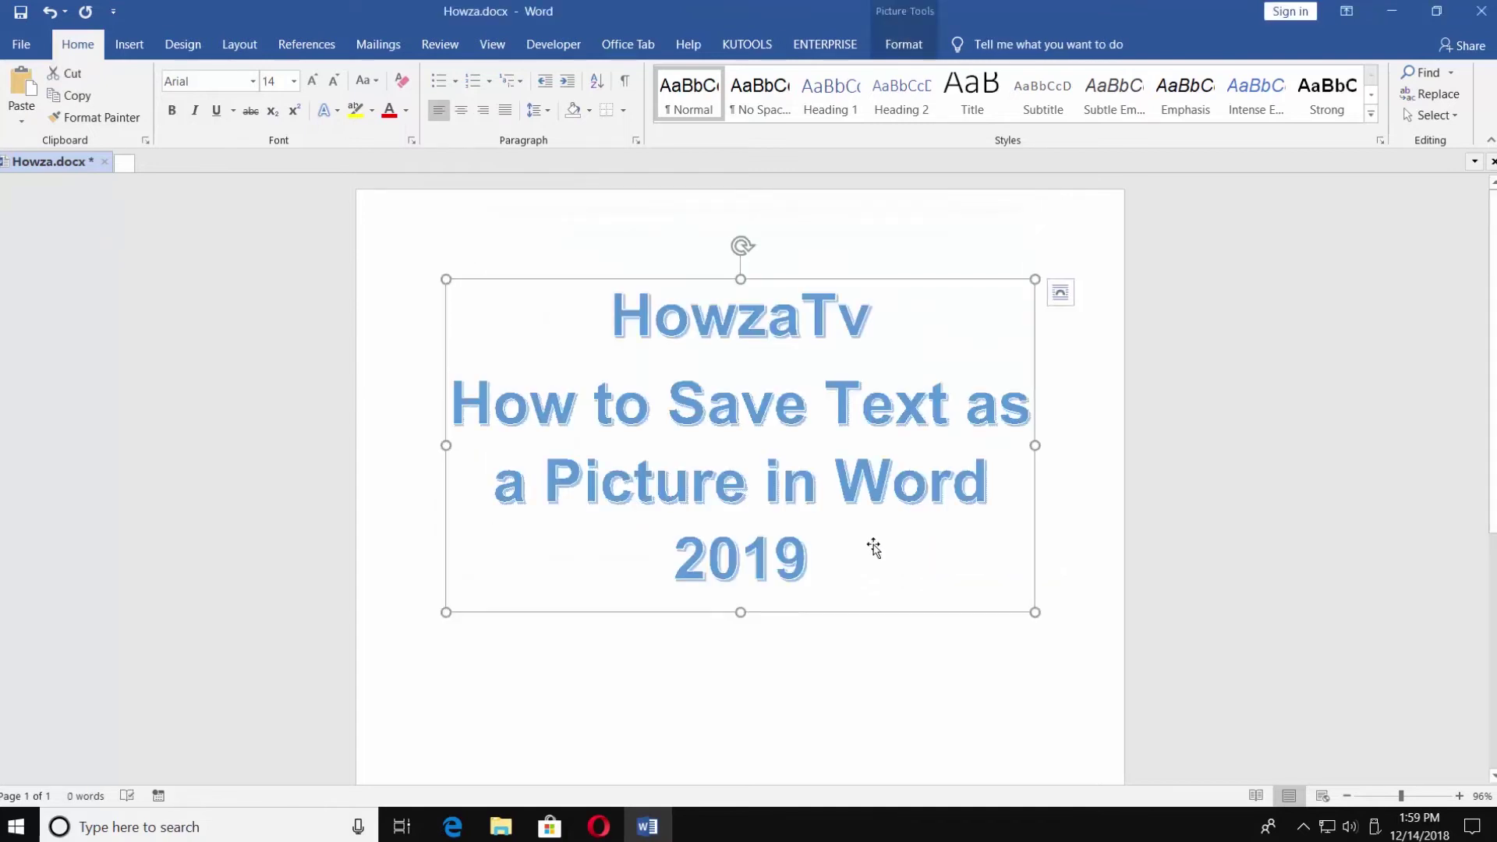
# - Export the text picture with Save as Picture to the Desktop as Howza.jpg in JPEG format
pyautogui.rightClick(780, 446)
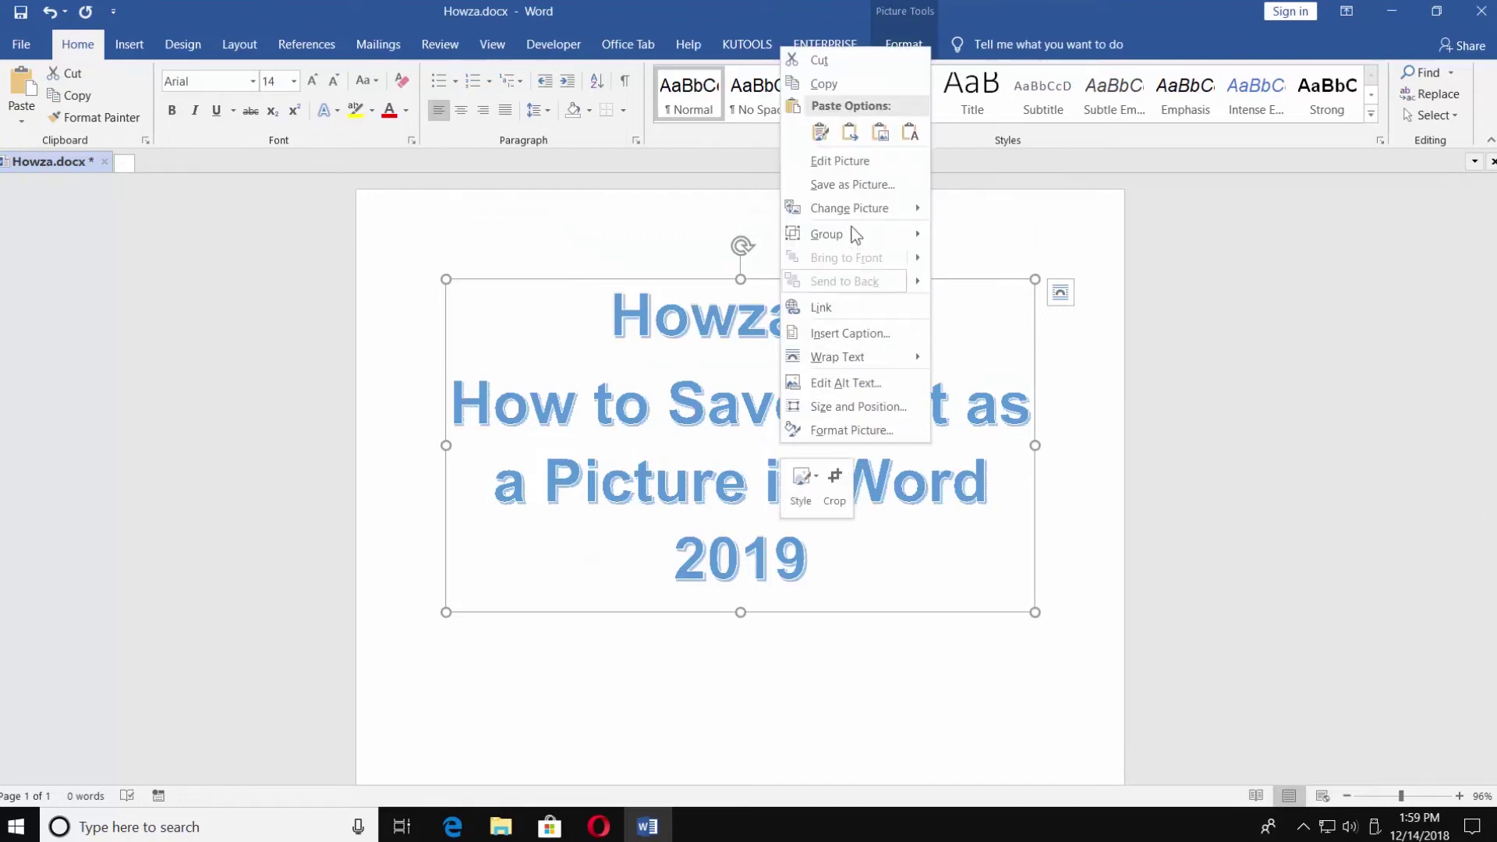
pyautogui.click(851, 183)
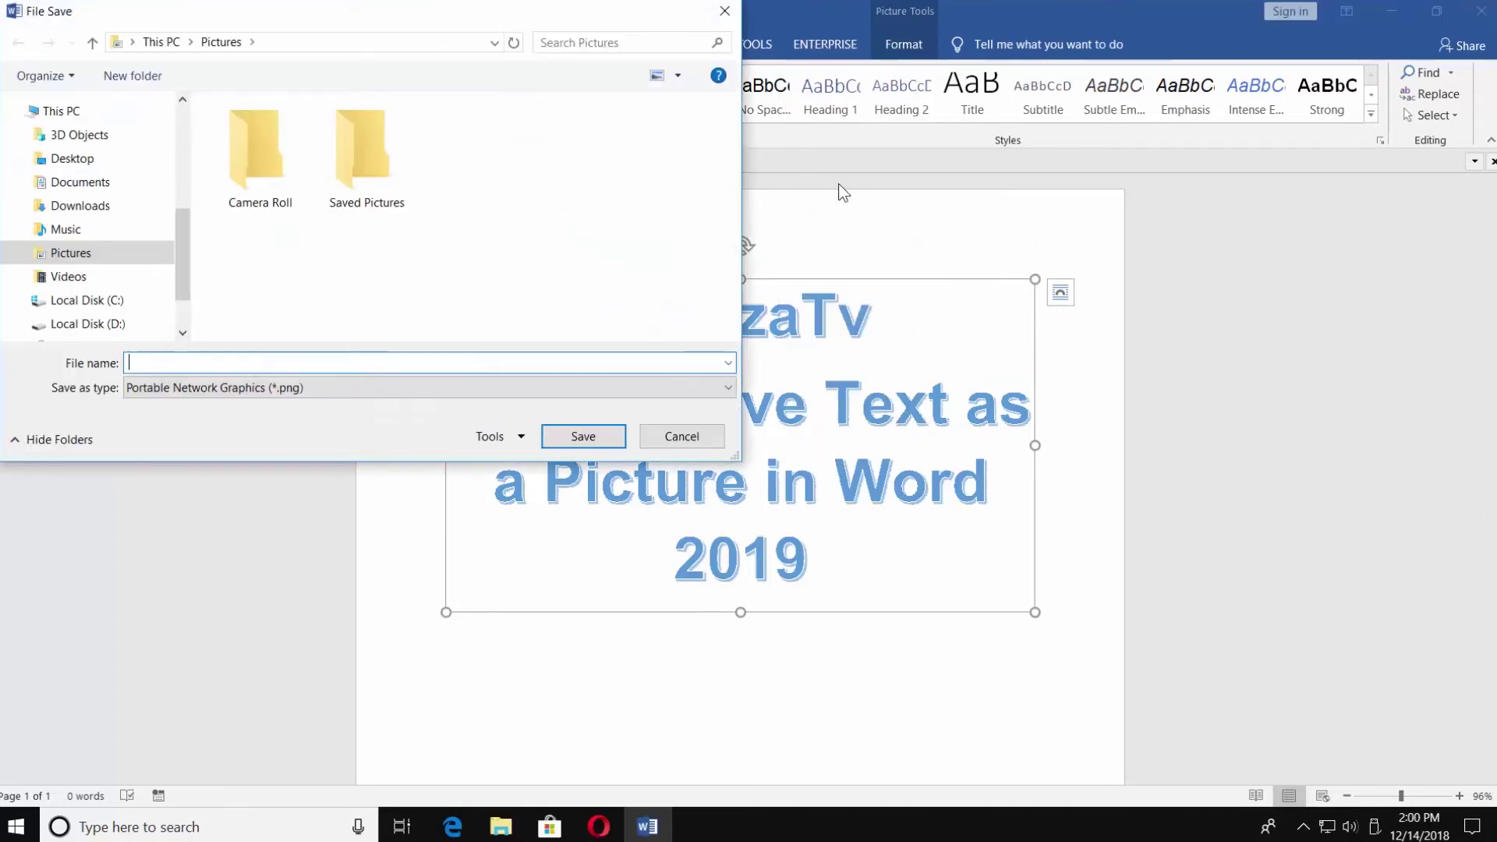
pyautogui.click(127, 155)
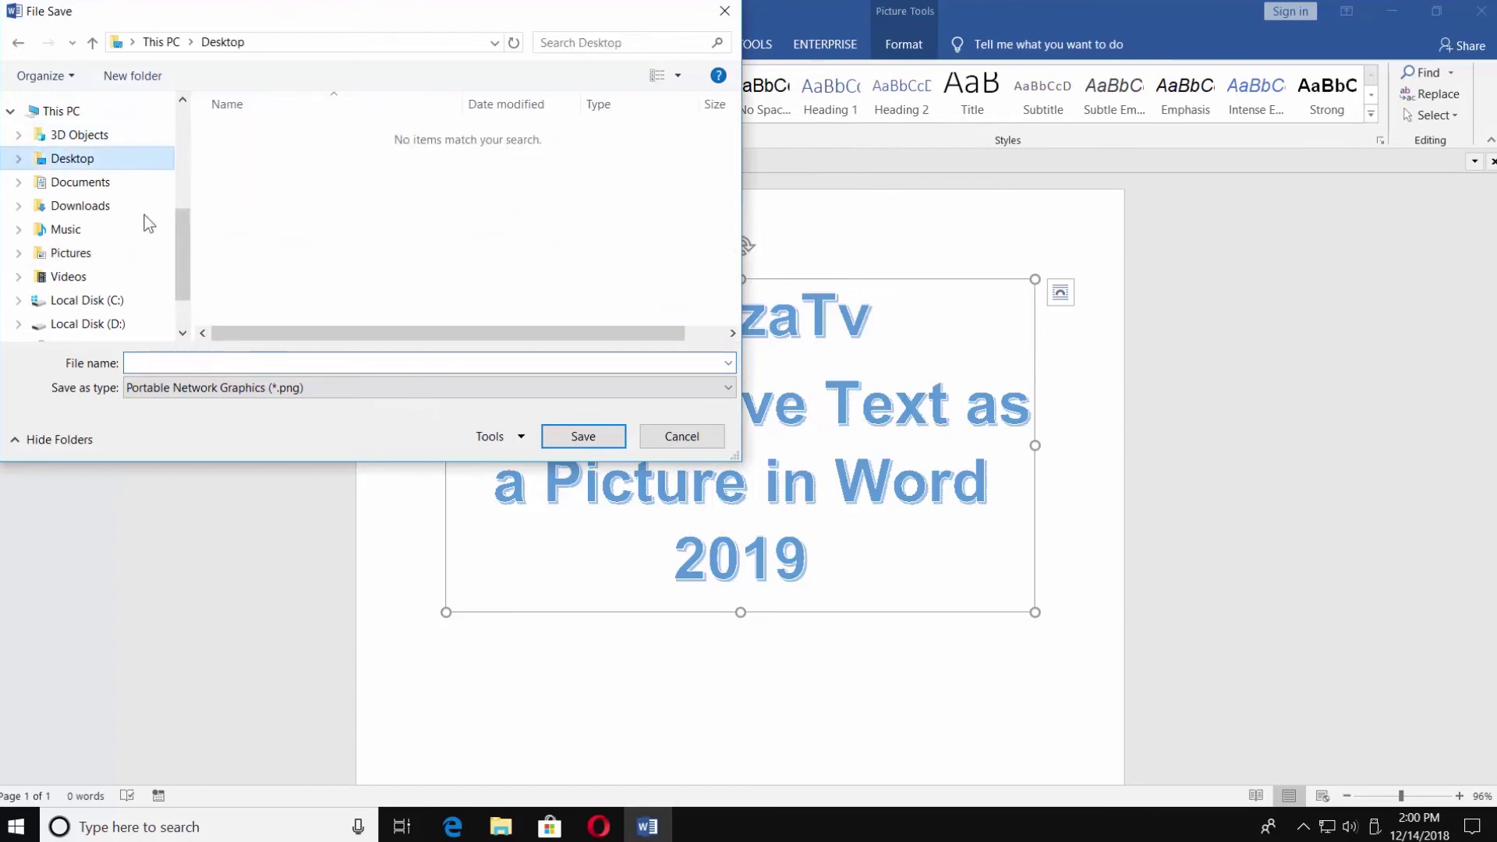
pyautogui.click(198, 362)
pyautogui.write('Howza')
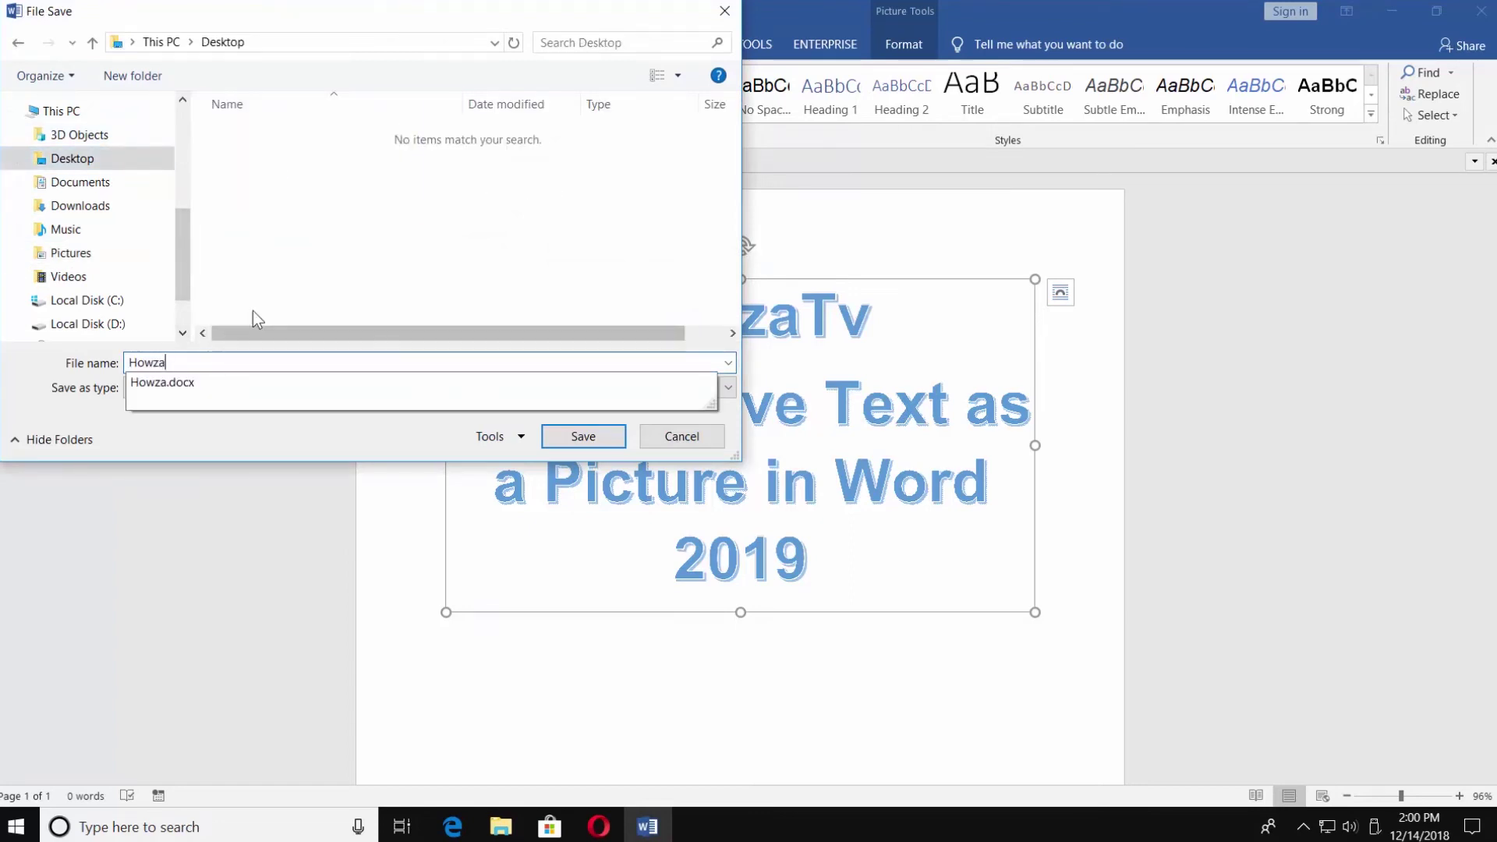
pyautogui.click(227, 387)
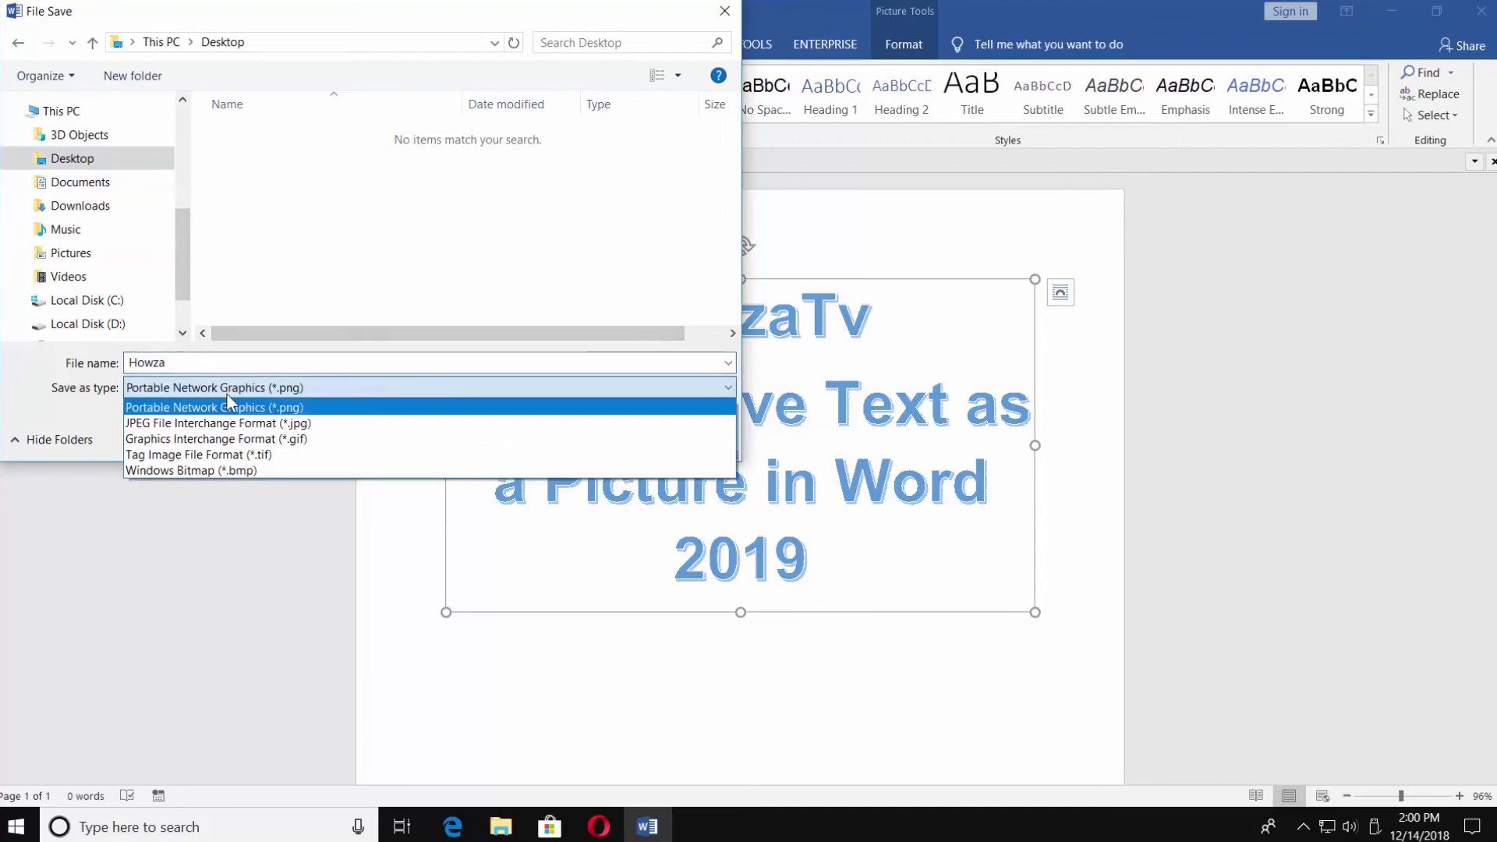
pyautogui.click(234, 412)
pyautogui.click(566, 434)
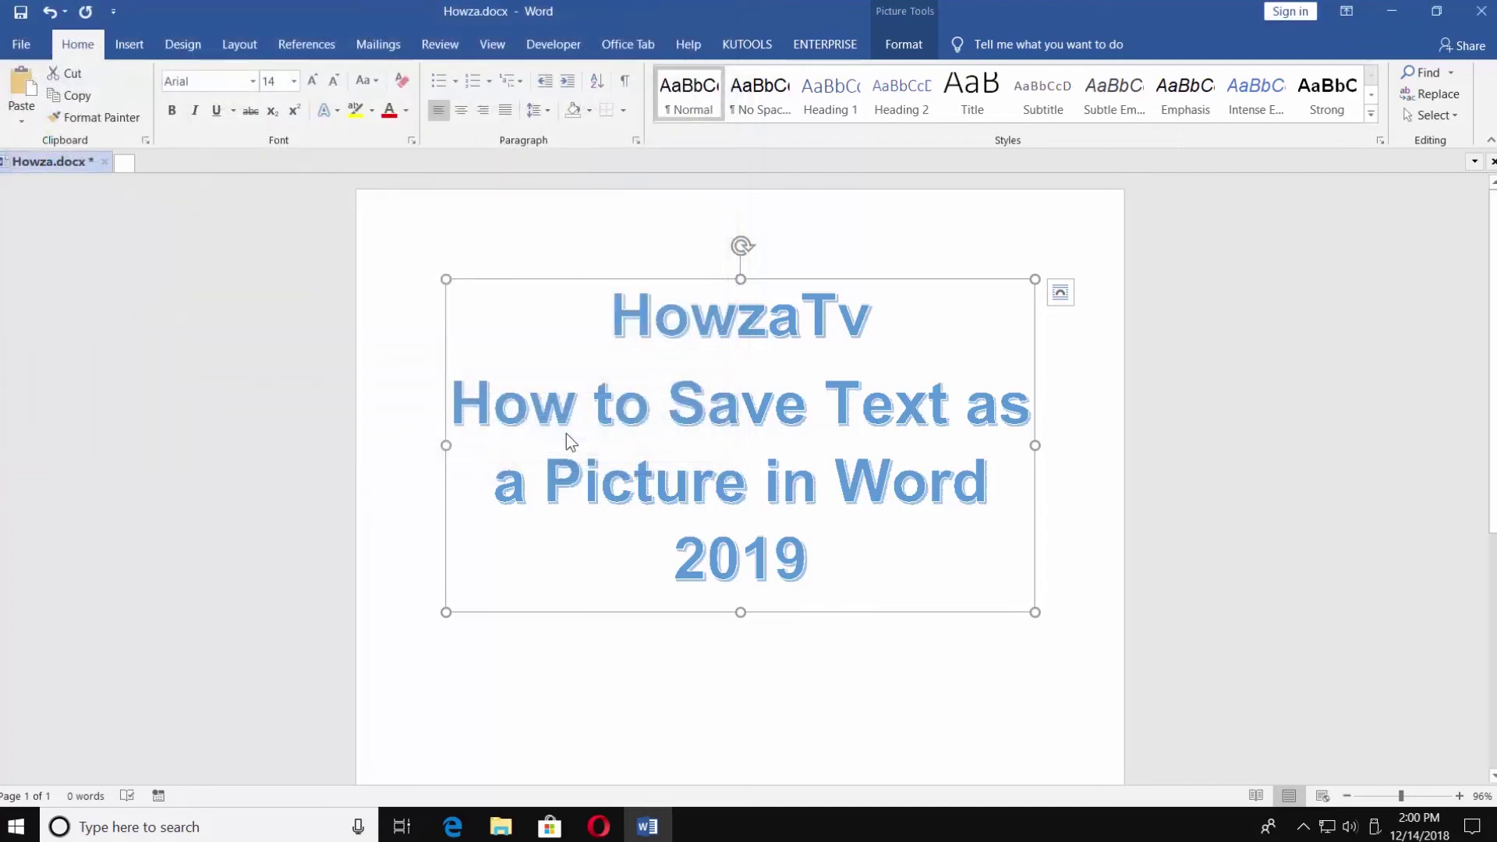
# - Close the Word window, discarding changes to Howza.docx
pyautogui.click(1480, 10)
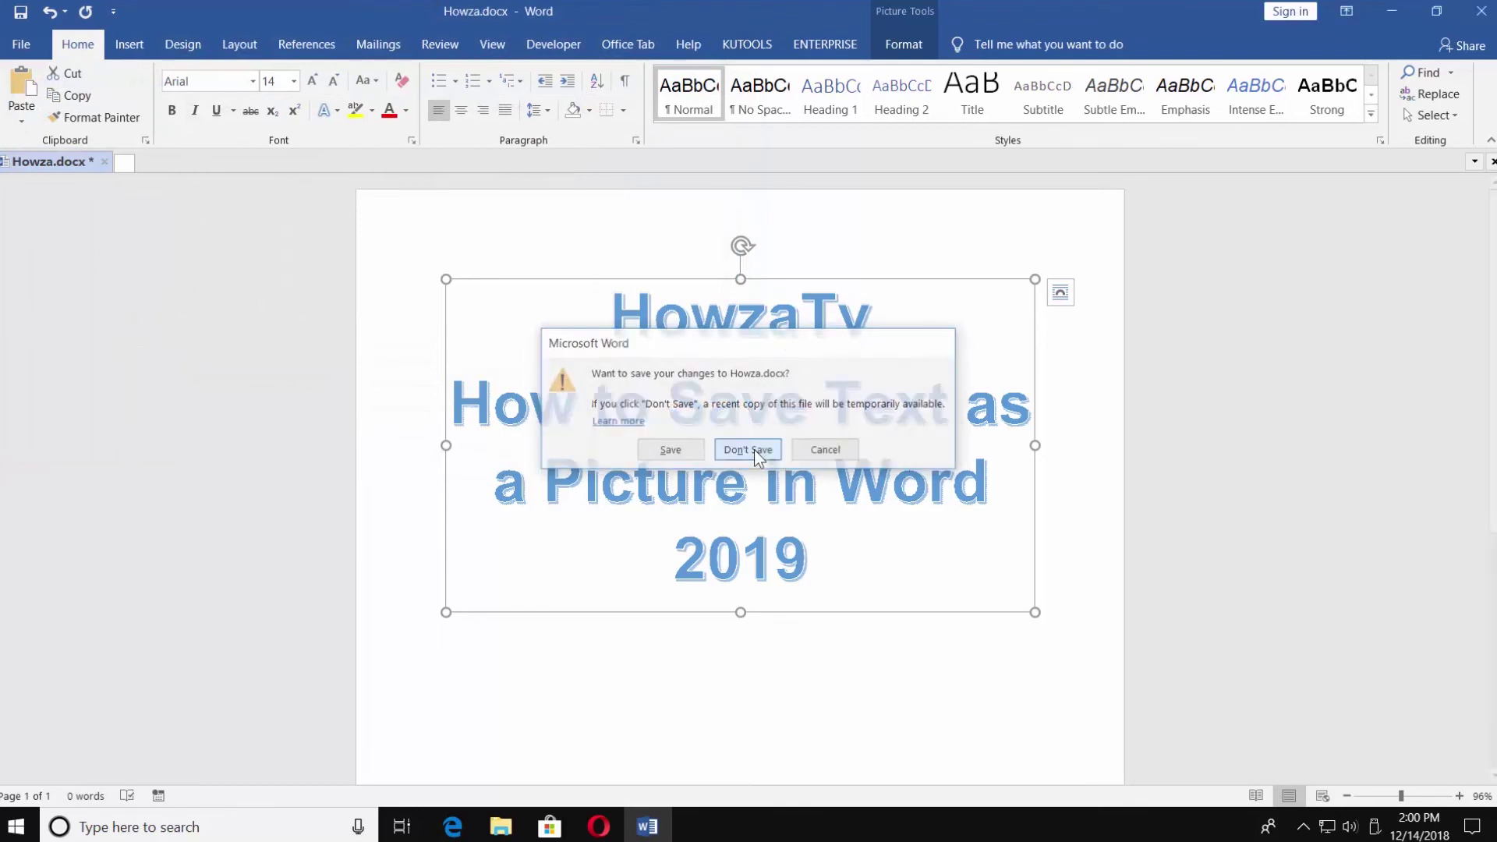